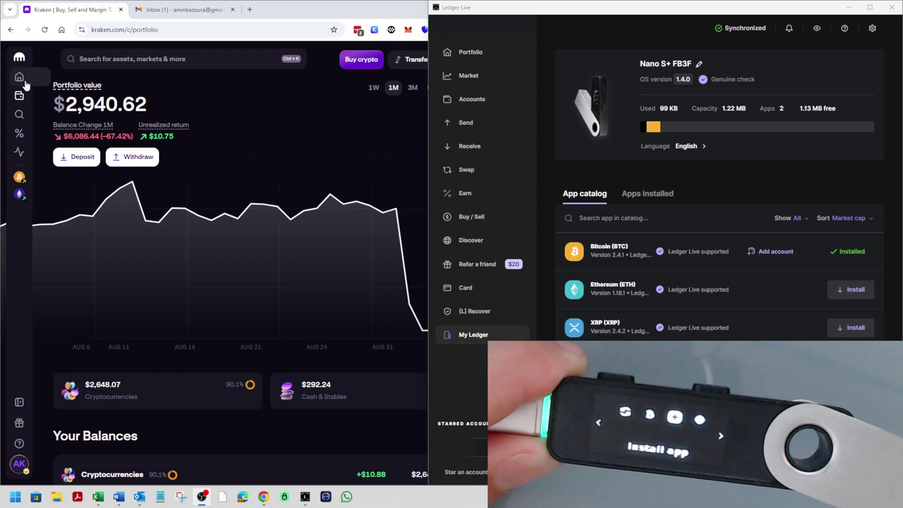
Begin a Kraken withdrawal of XRP on the Ripple network, reaching the empty address form
click(24, 83)
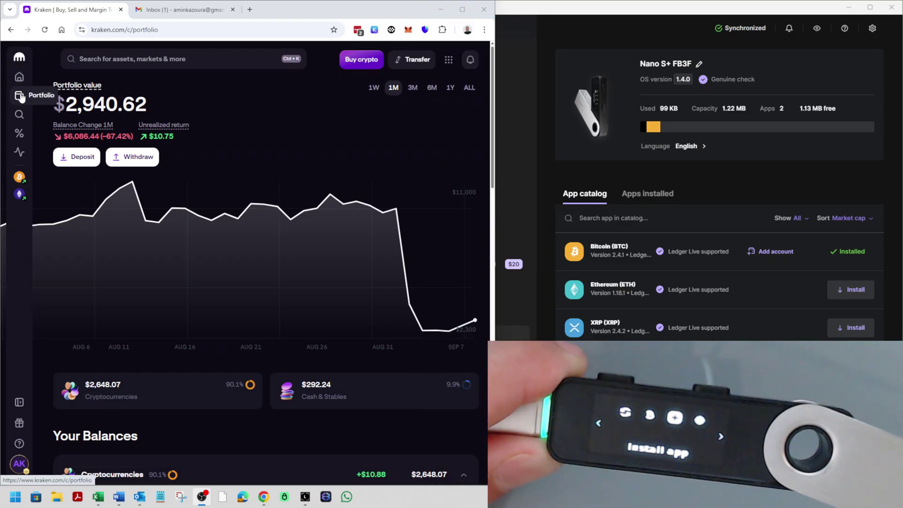
click(135, 162)
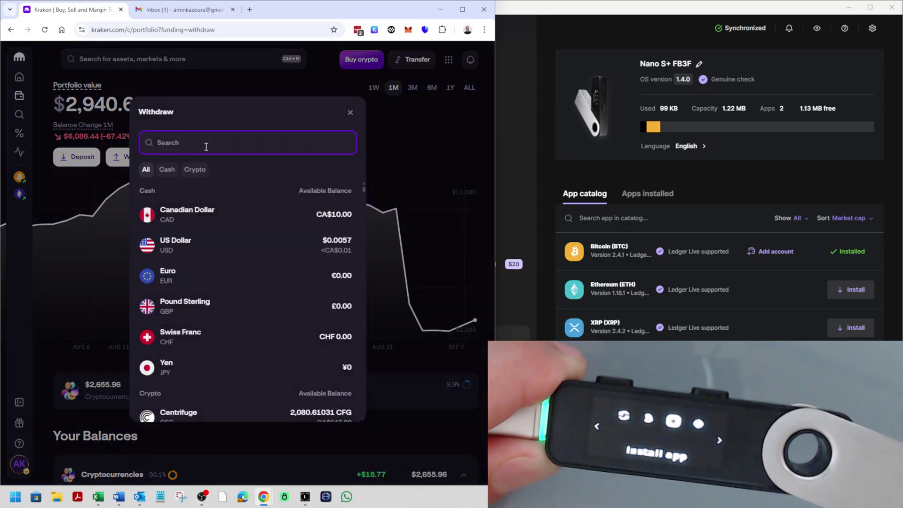
text(xrp)
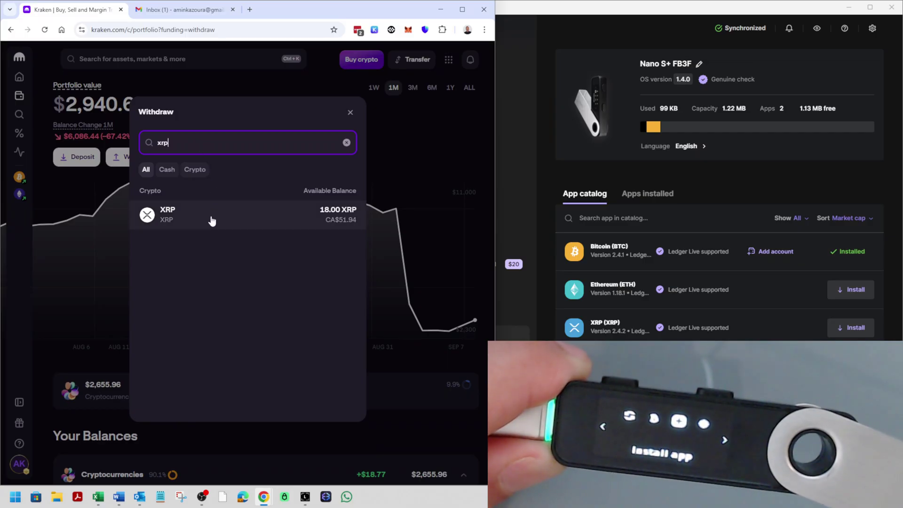
click(212, 220)
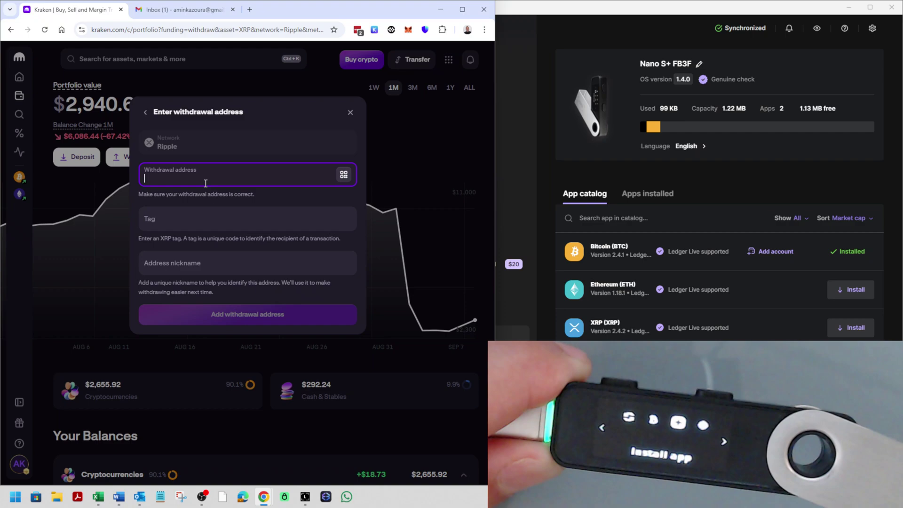
Install the XRP app on the Nano S+ and begin adding a new XRP account
click(789, 197)
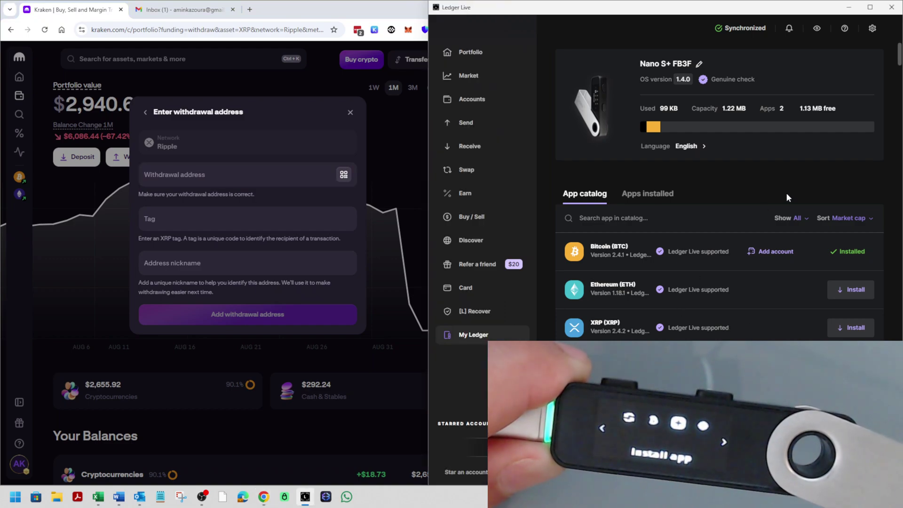
click(859, 331)
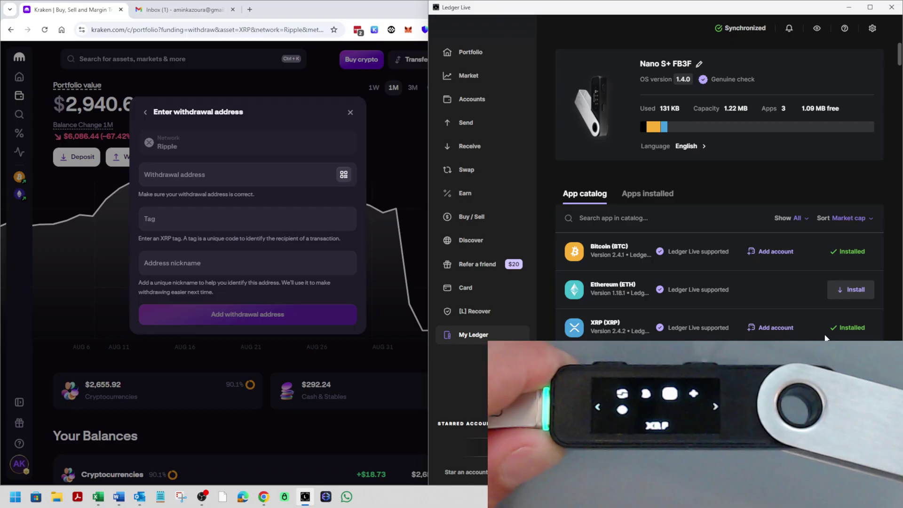
click(776, 328)
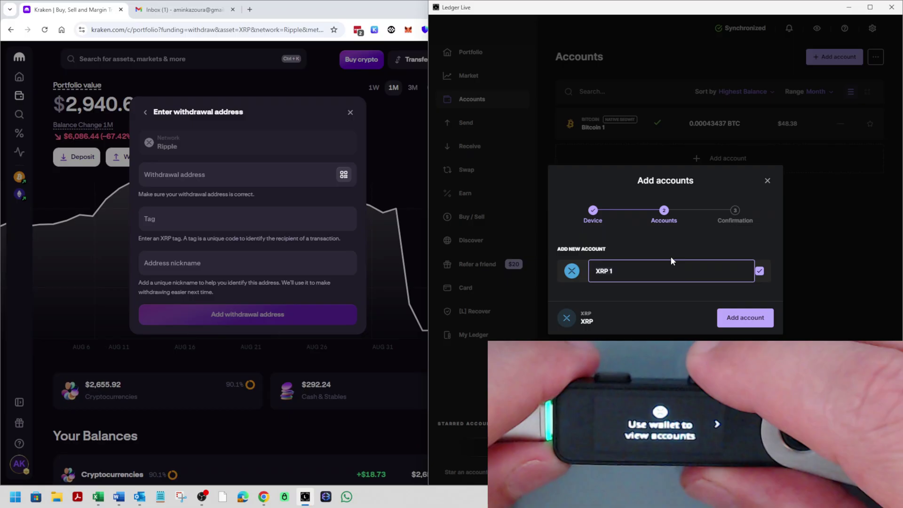
Add the new XRP 1 account and open its account page
click(739, 317)
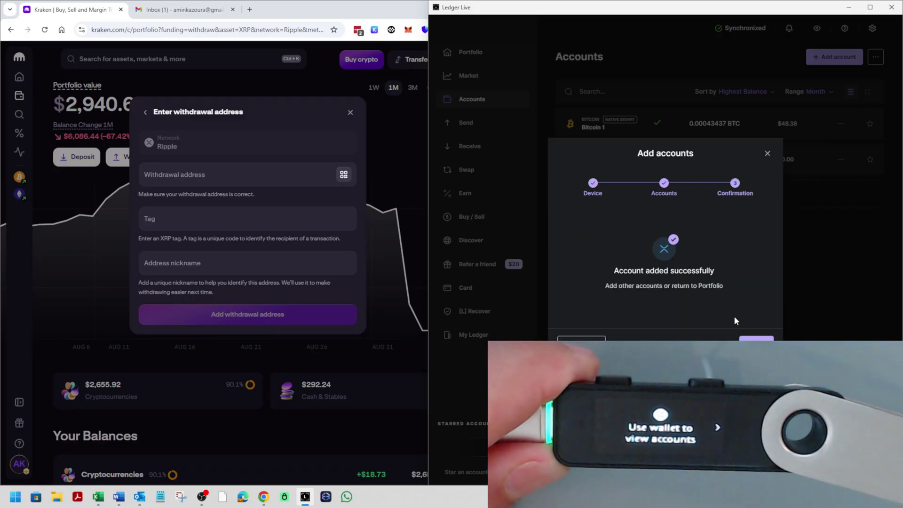
click(748, 337)
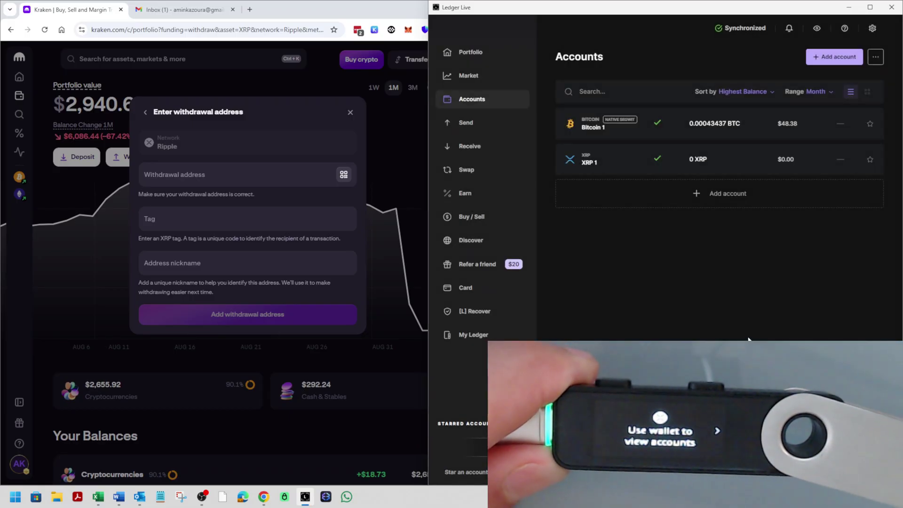
click(720, 166)
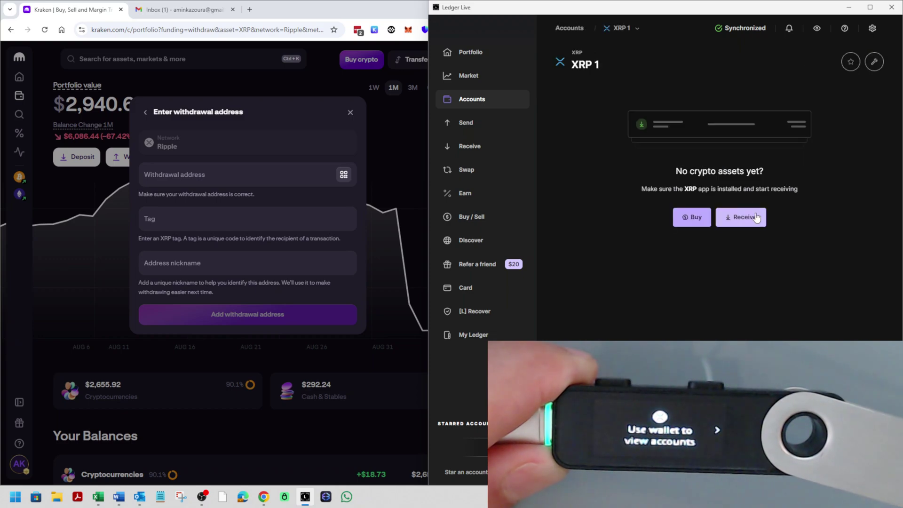
Copy XRP 1's receiving address from the Receive flow
click(734, 216)
click(750, 315)
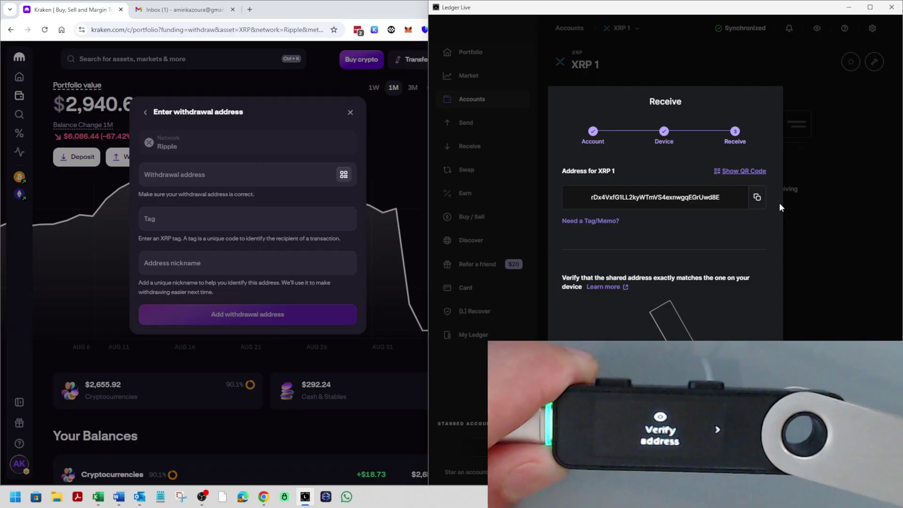
click(758, 199)
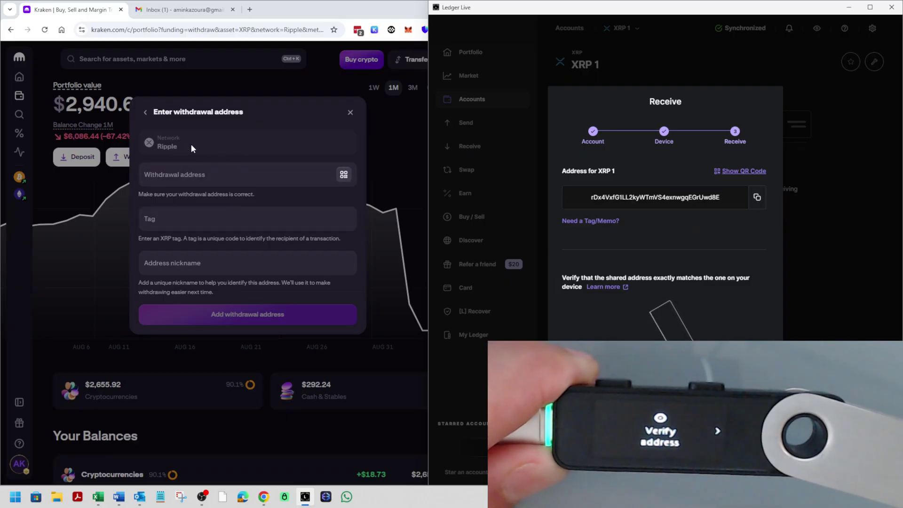
Paste the Ledger XRP address into Kraken, nickname it 'Ledger - XRP', and save it
click(183, 178)
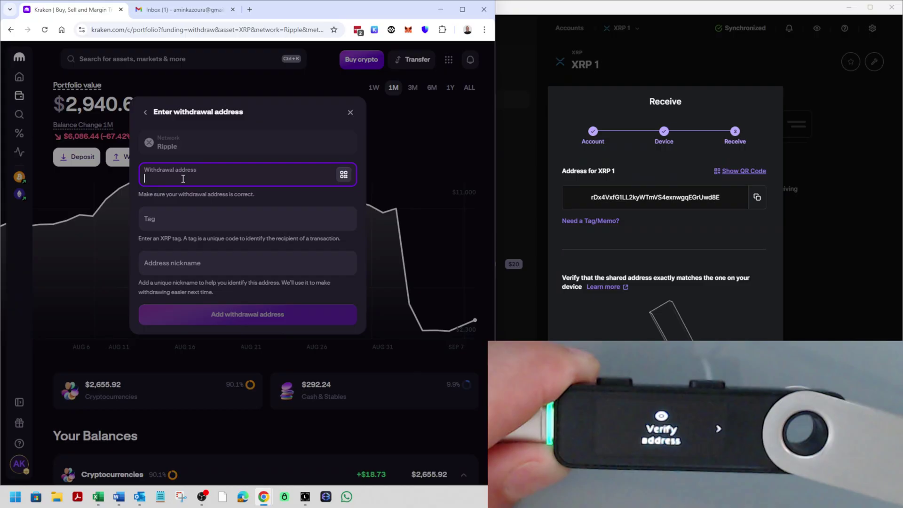
key(ctrl+v)
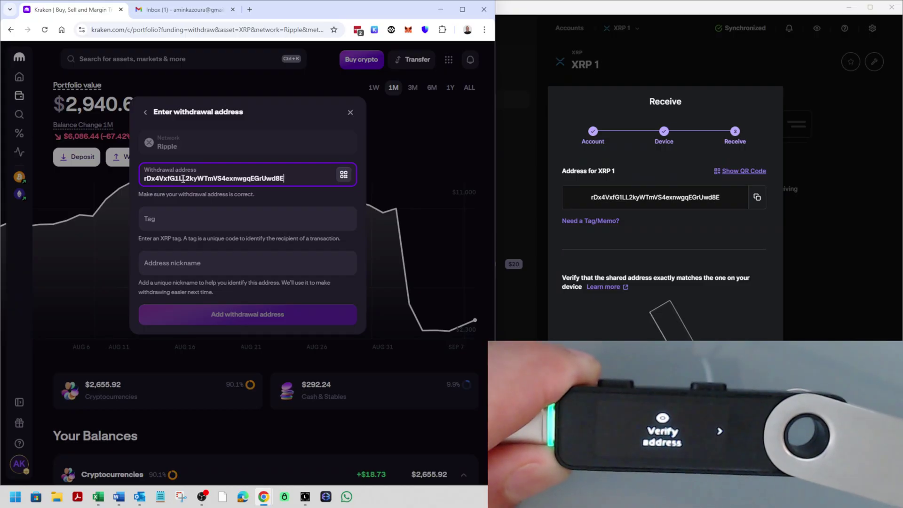
click(201, 224)
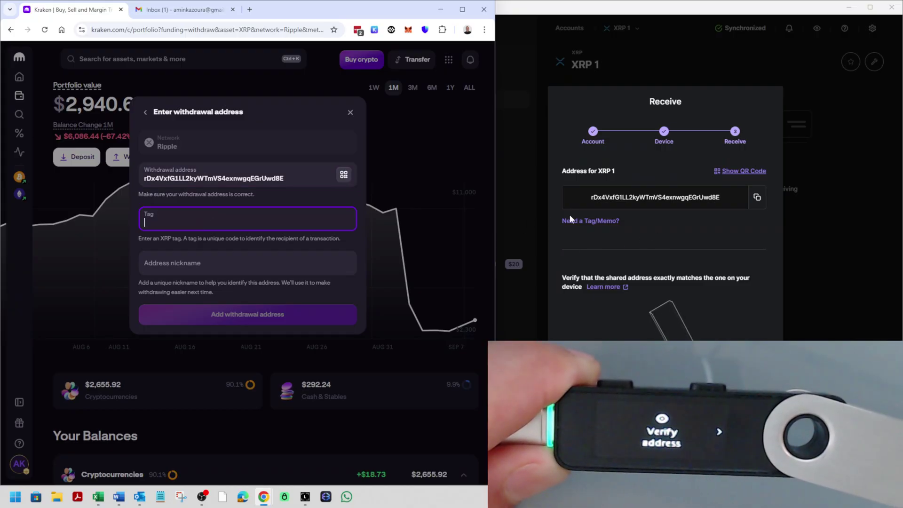
click(233, 265)
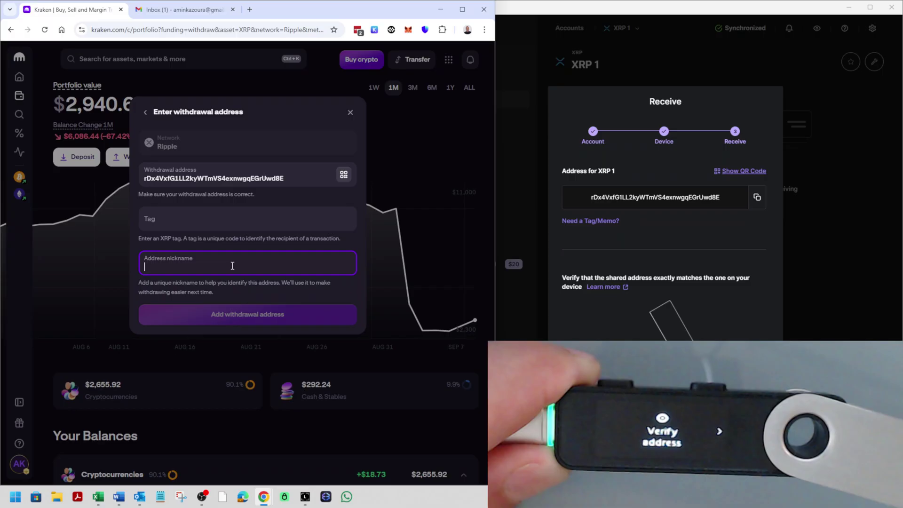
text(Led)
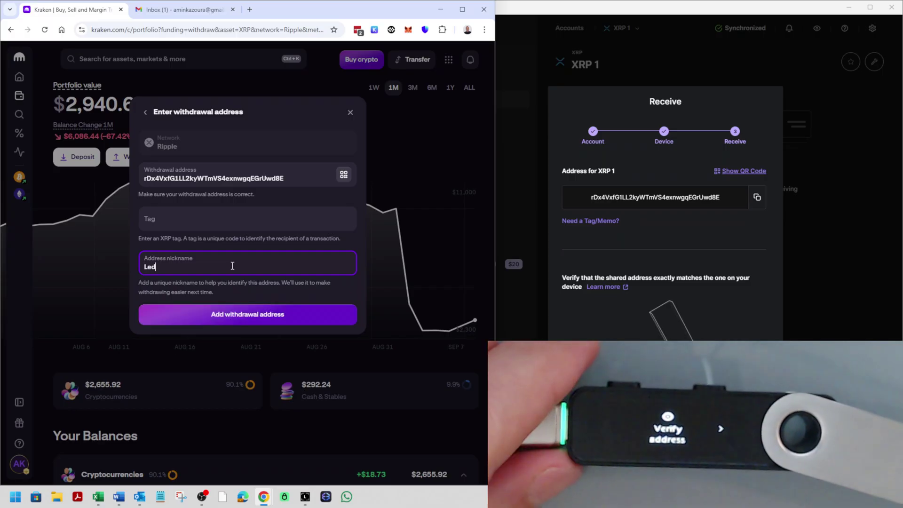
text(ger)
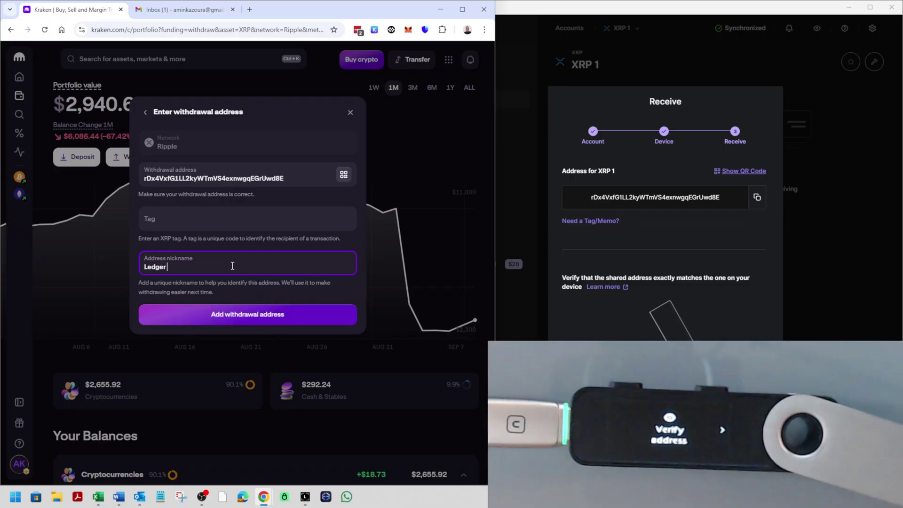
text( - XRP)
click(225, 314)
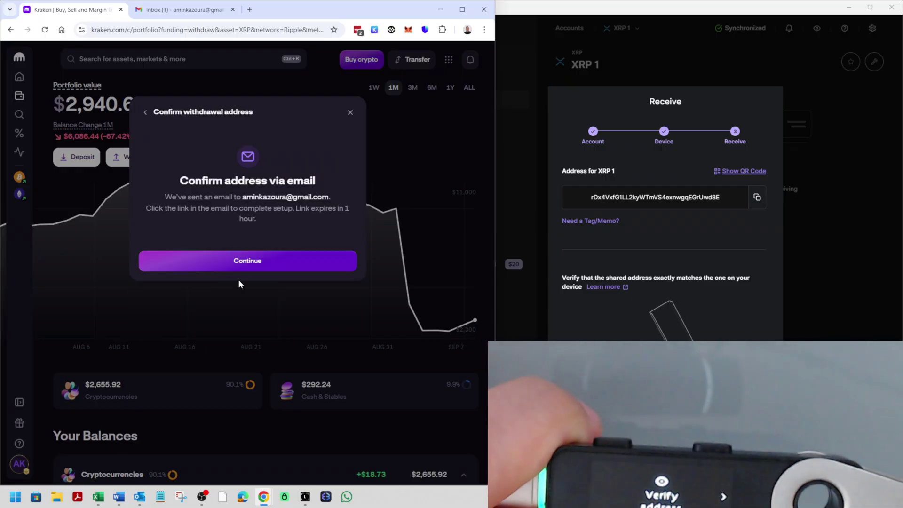
Approve the 'Ledger - XRP' address through Kraken's confirmation email in Gmail, then return to Kraken
click(242, 266)
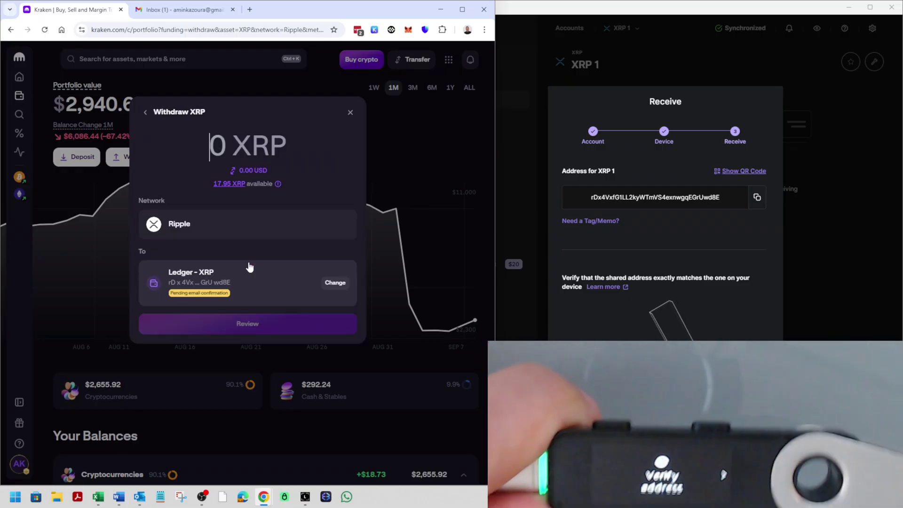
click(181, 9)
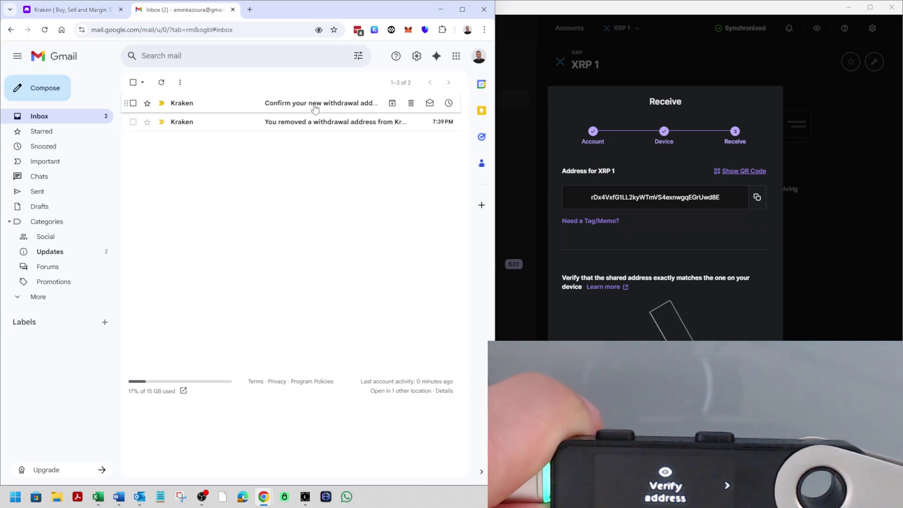
click(314, 104)
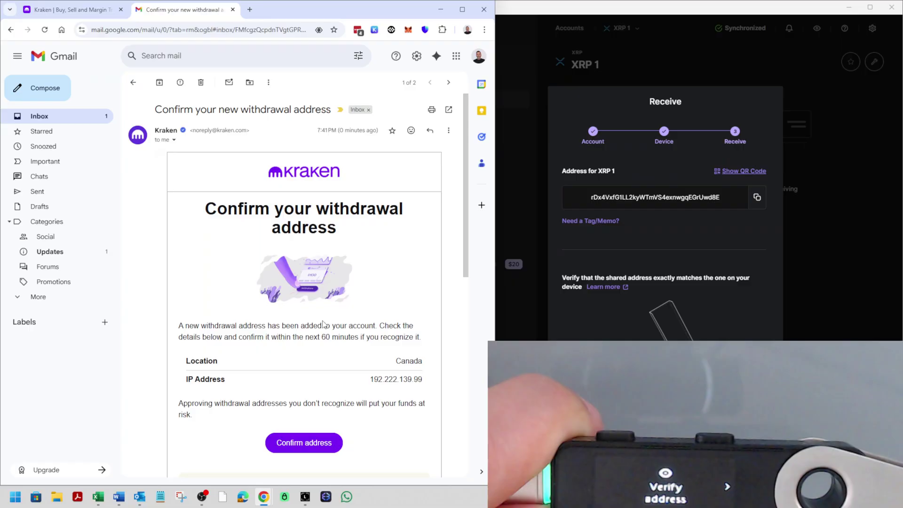
scroll(324, 324, down, 1)
click(305, 393)
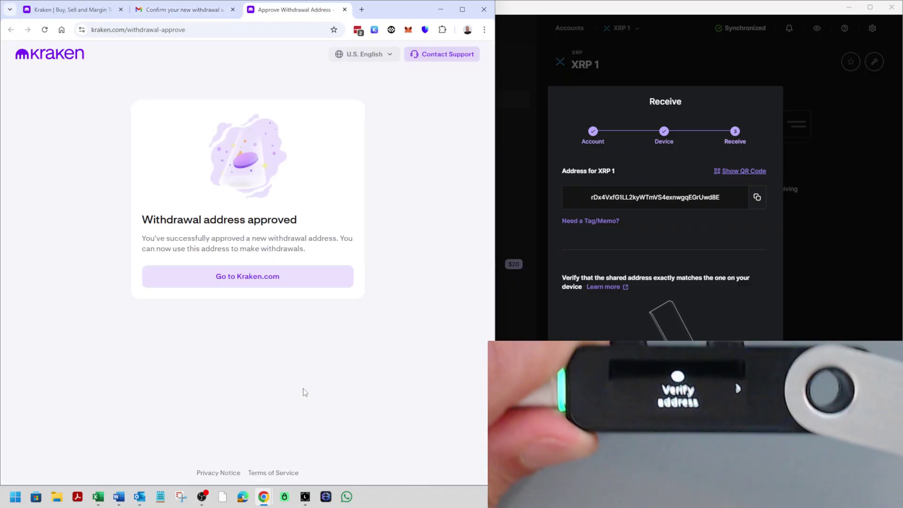
click(45, 7)
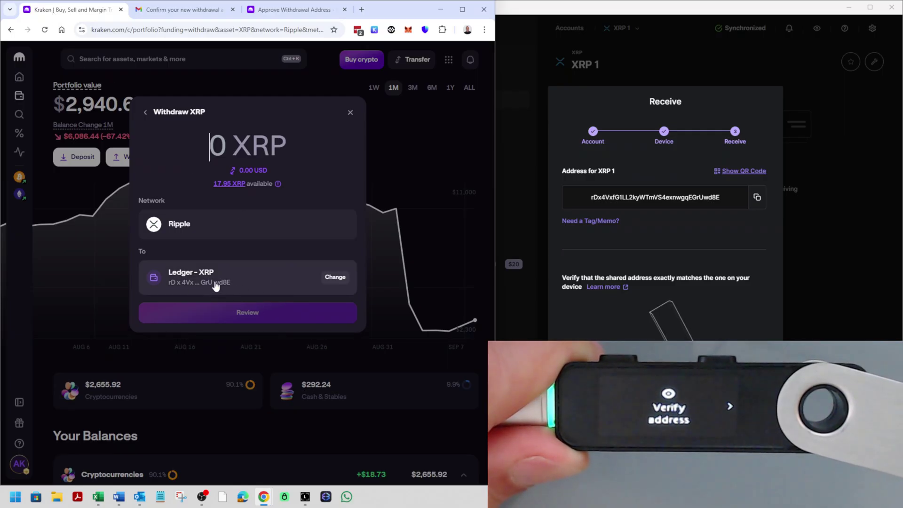
Withdraw all 17.95 available XRP to the Ledger address and close the 'Withdrawal initiated' notice
click(222, 184)
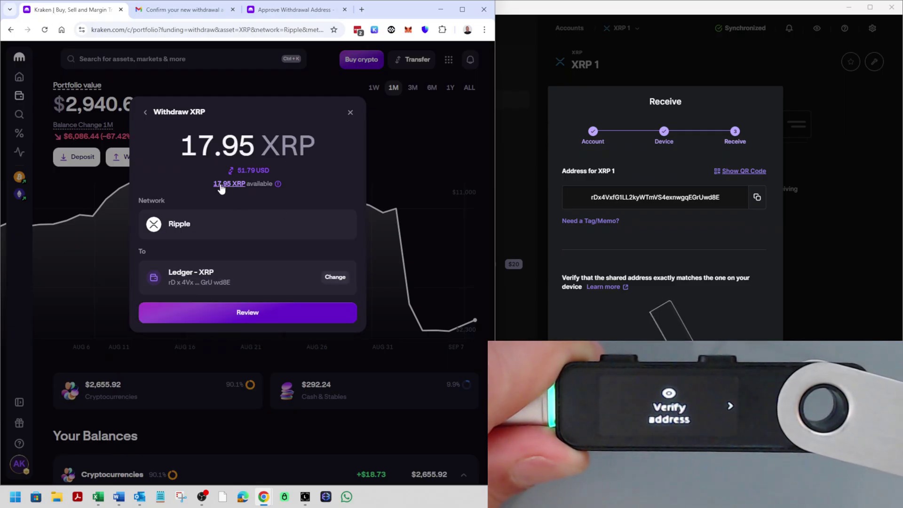
click(236, 313)
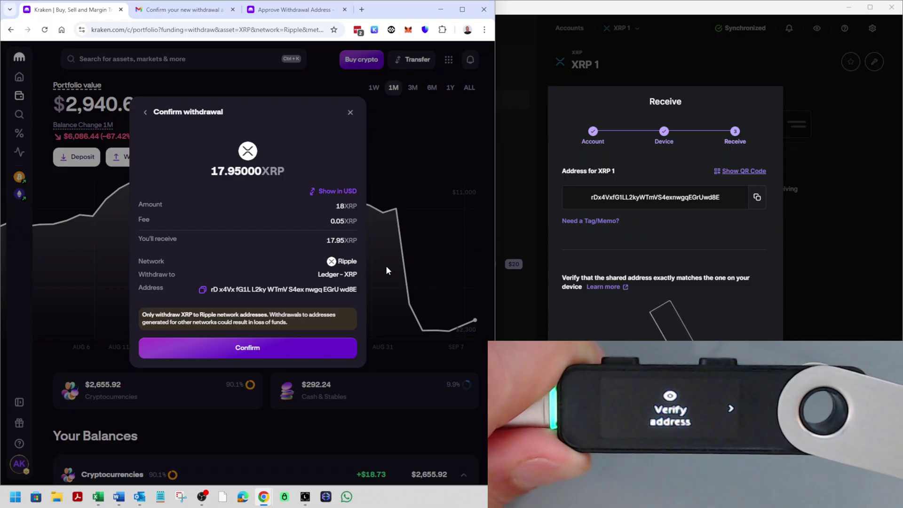
click(257, 348)
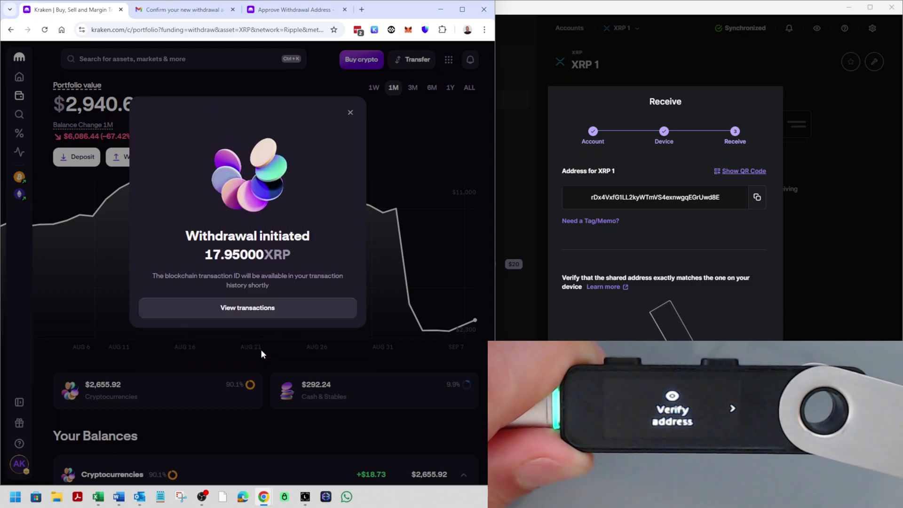
click(349, 114)
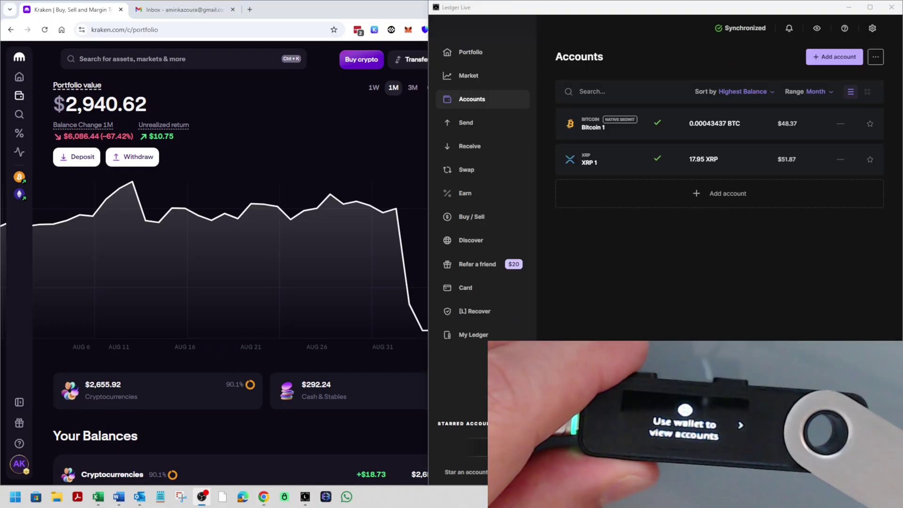
Check that XRP 1 now holds 17.950001 XRP, then bring Kraken forward
click(750, 163)
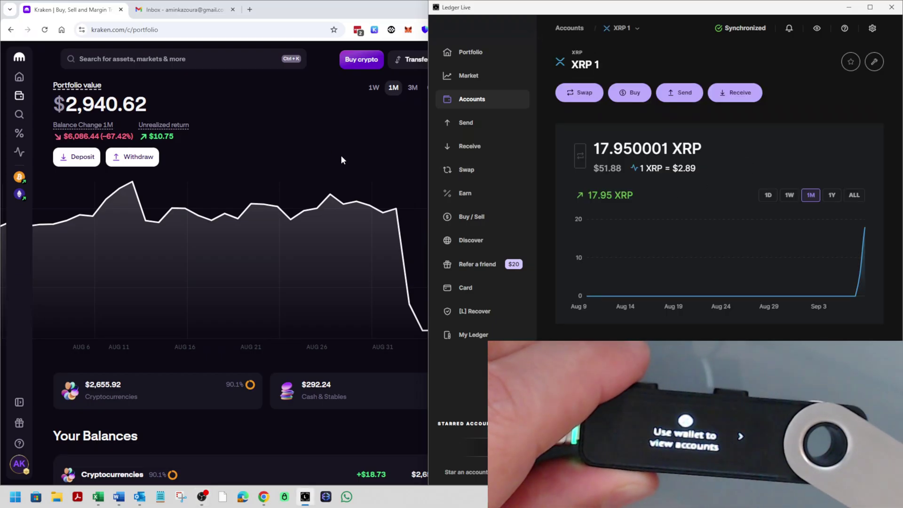
click(352, 162)
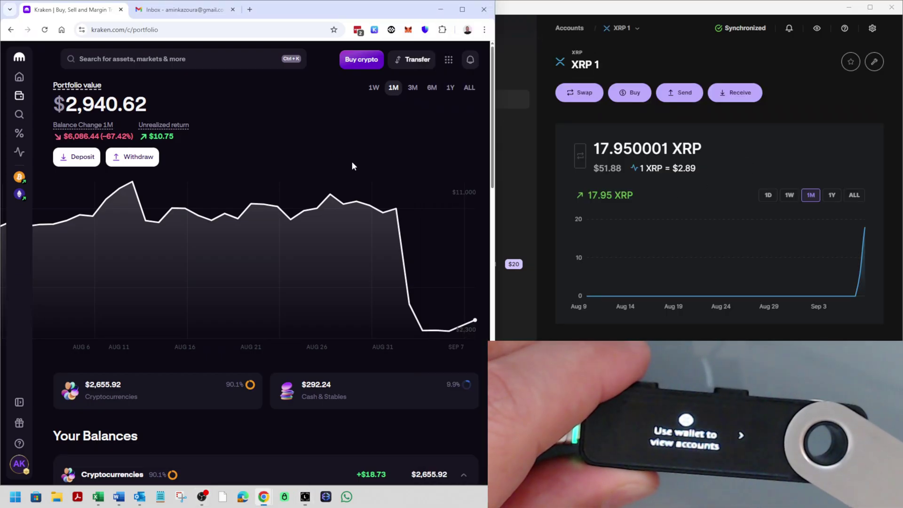
Open Kraken's XRP deposit details on Ripple and copy the deposit address
click(79, 158)
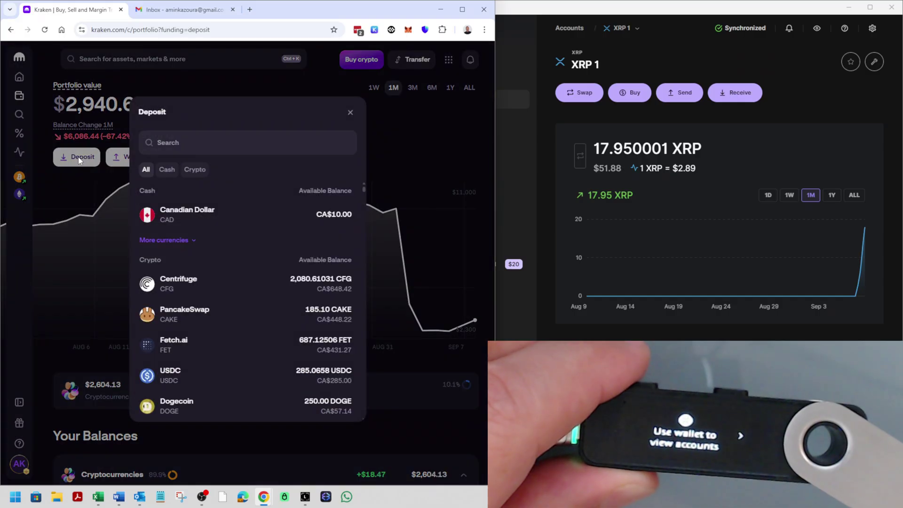
click(202, 146)
text(xr)
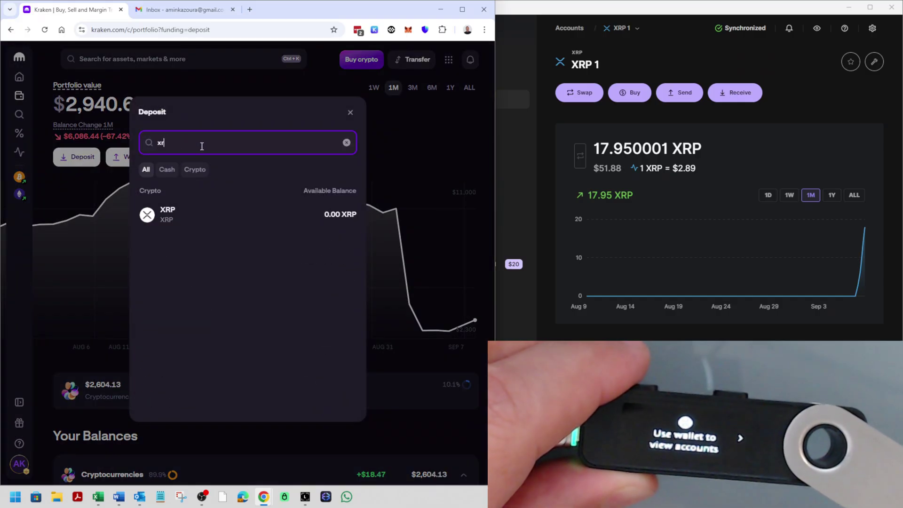
text(p)
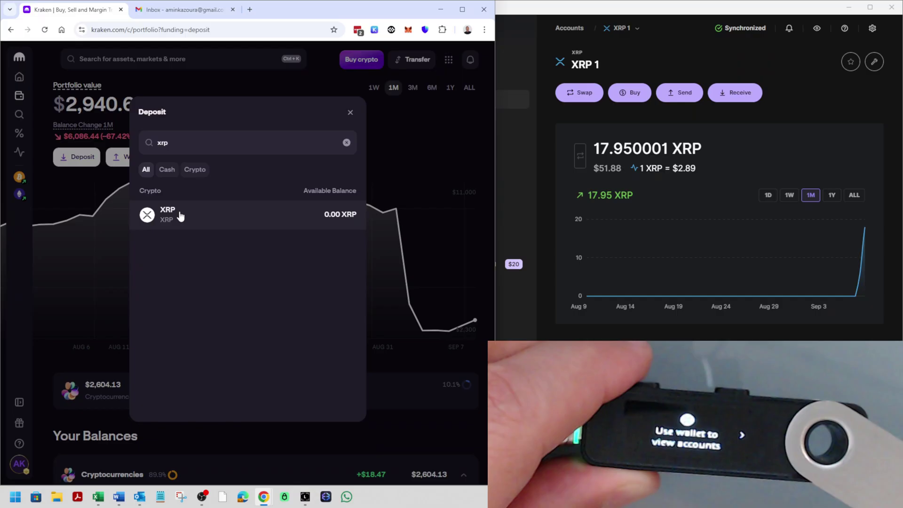
click(180, 216)
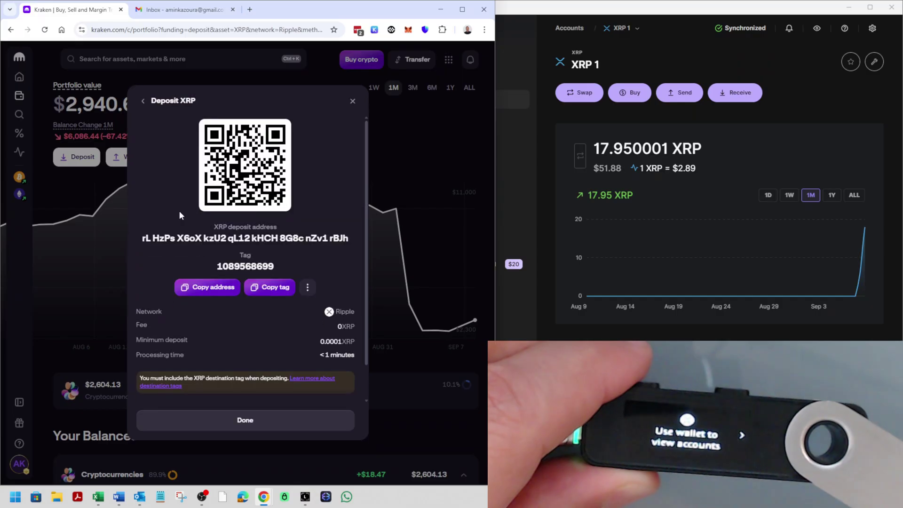
click(205, 288)
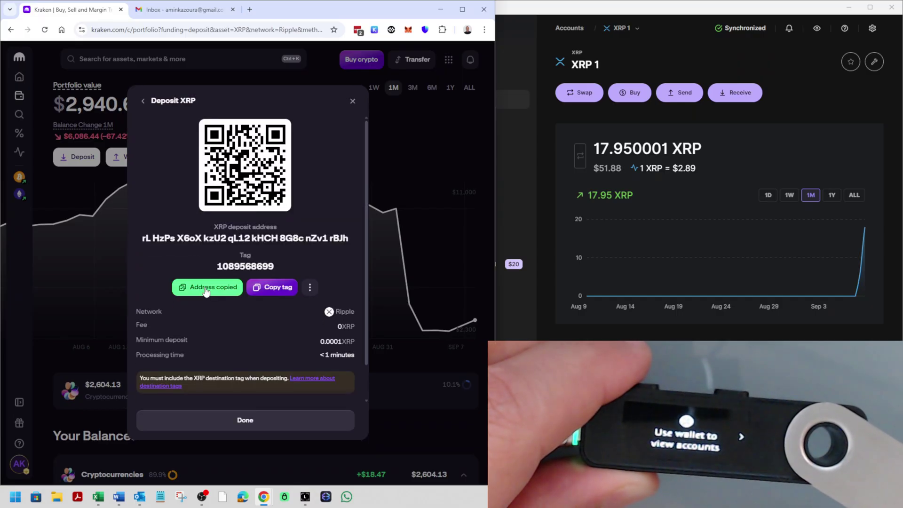
Send from XRP 1 with Kraken's deposit address as recipient and its destination tag as memo
click(685, 97)
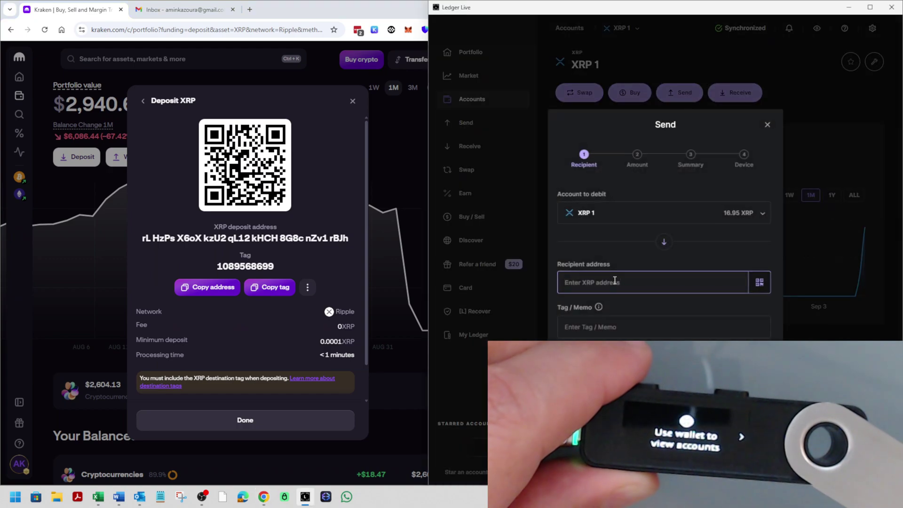
text(rLHzPsX6oXkzU2qL12kHCH8G8cnZv1rBJh)
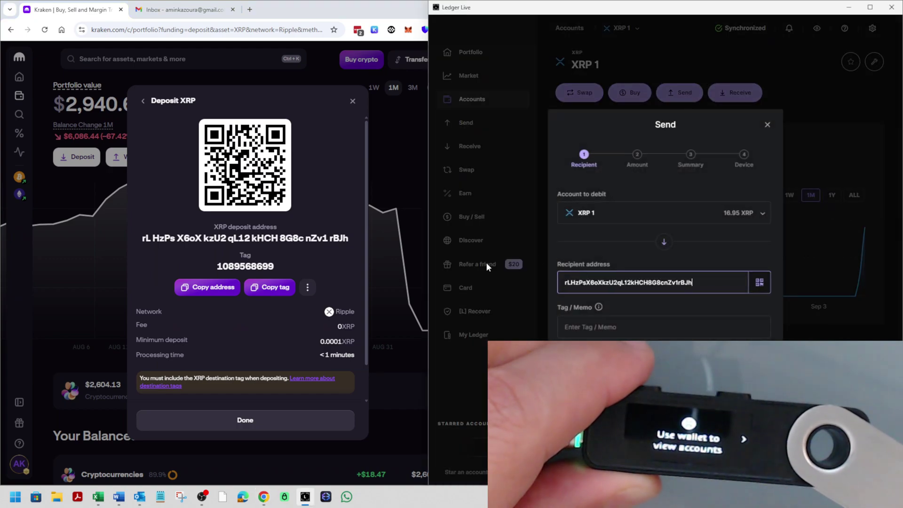
click(269, 287)
click(596, 320)
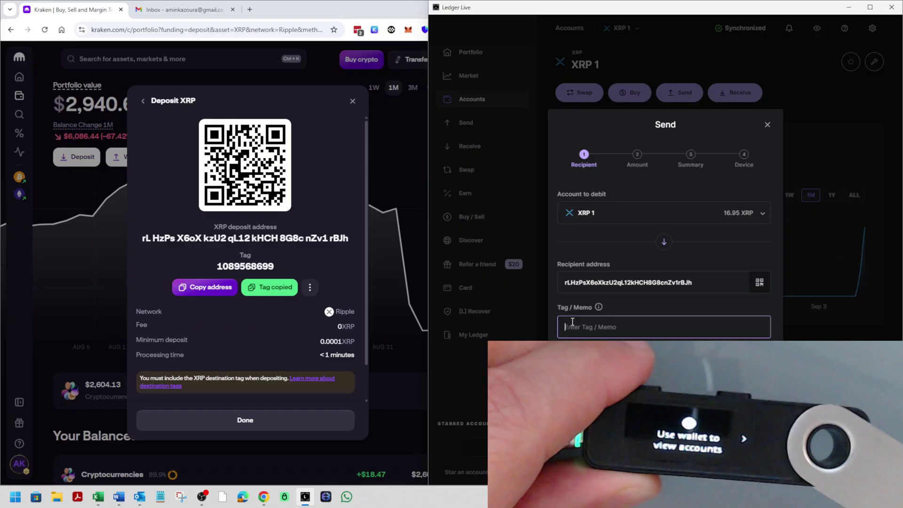
key(ctrl+v)
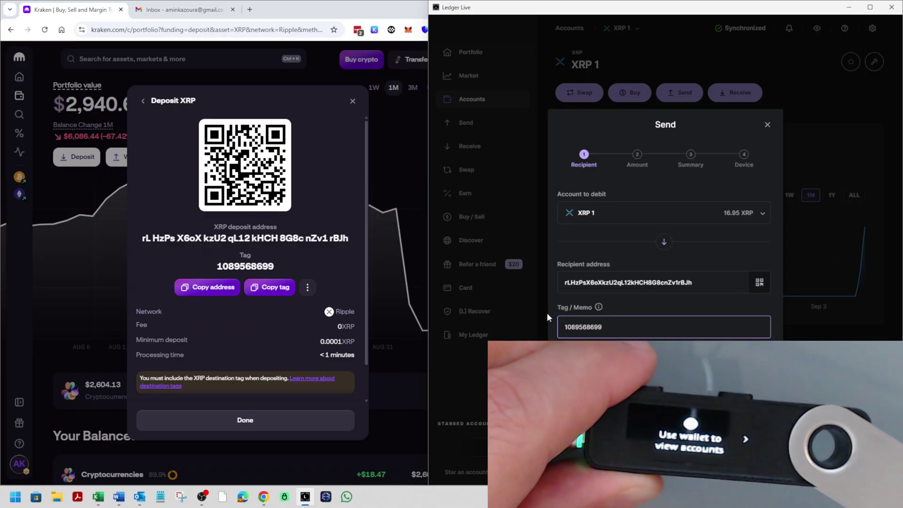
click(748, 372)
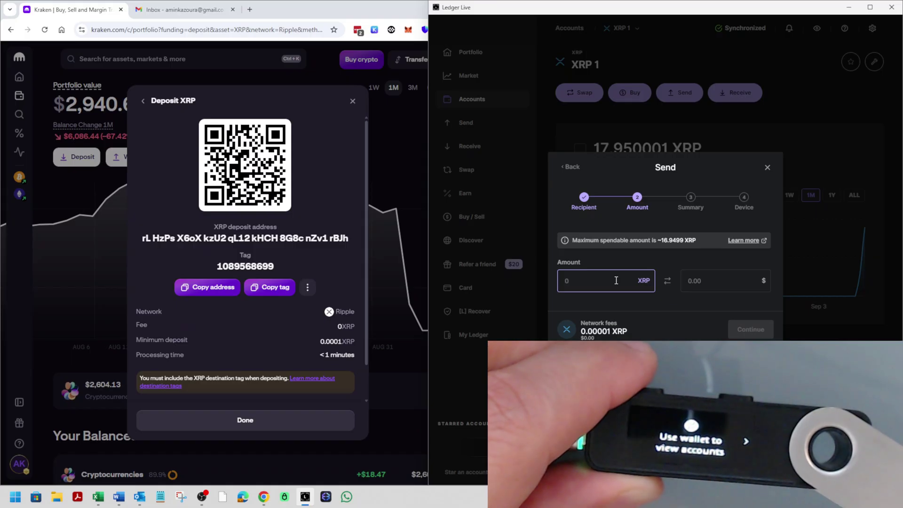
Send 16.9499 XRP to Kraken, moving past the summary to approve on the Nano S+
text(16)
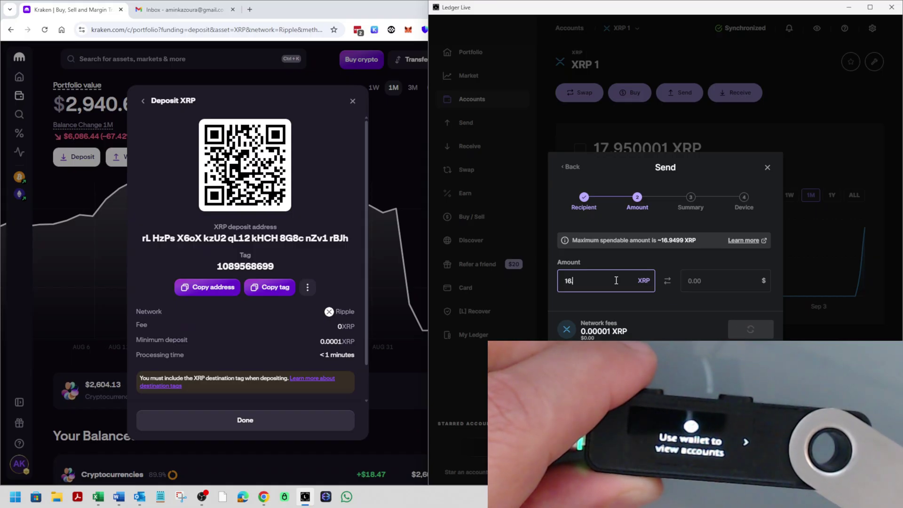
text(.9499)
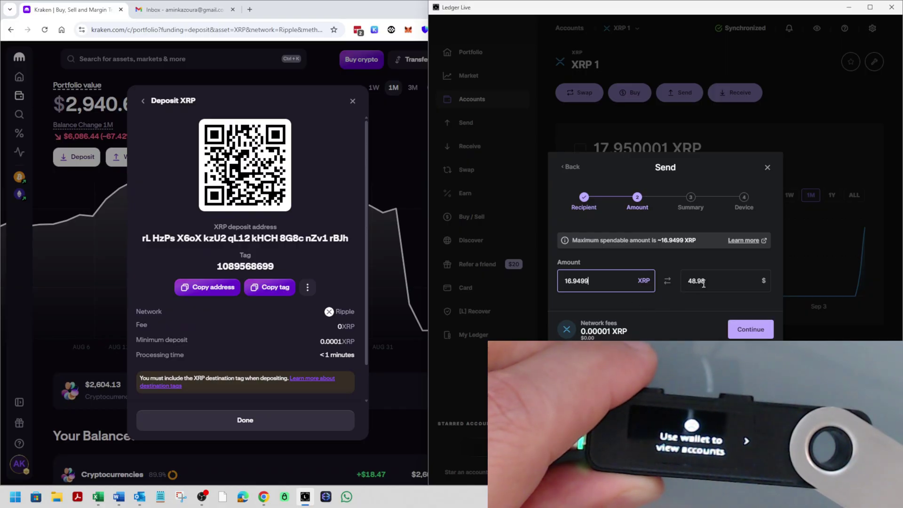
click(752, 332)
key(Return)
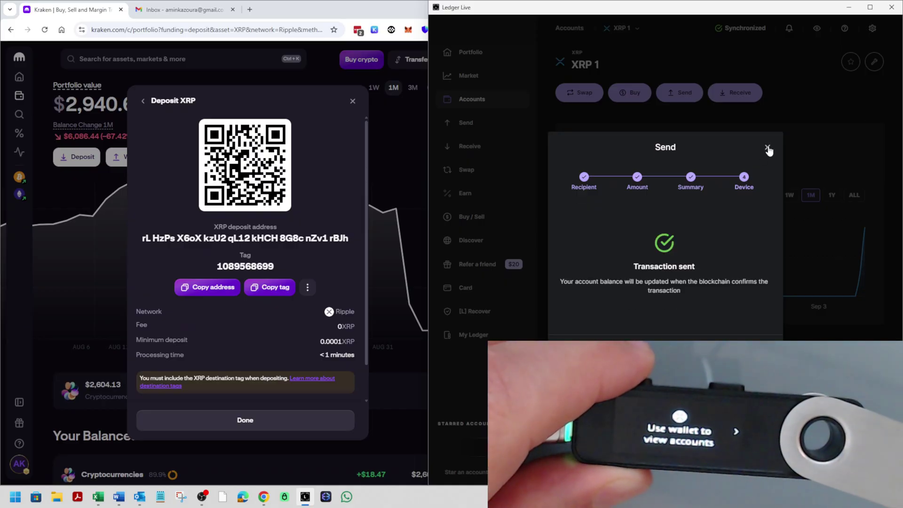
Dismiss the sent confirmation and check that XRP 1 now shows about 1.00009 XRP ($2.89)
click(768, 147)
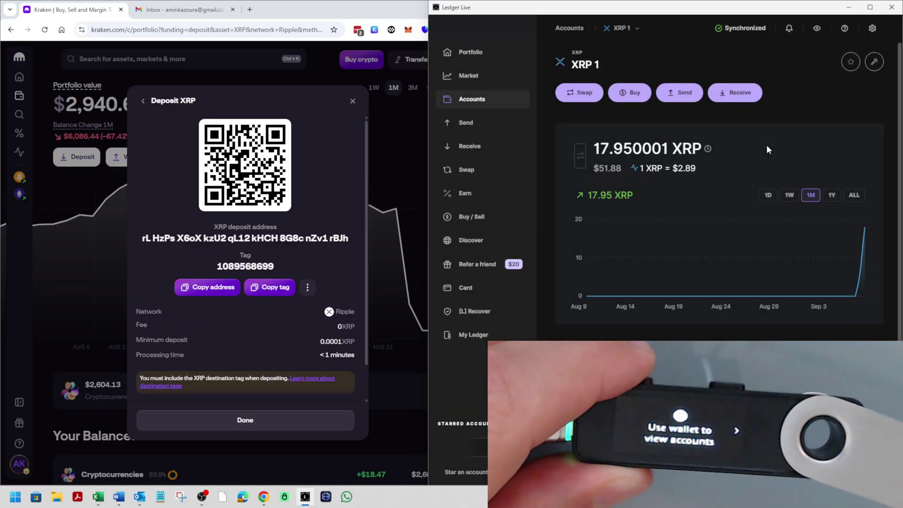
click(475, 100)
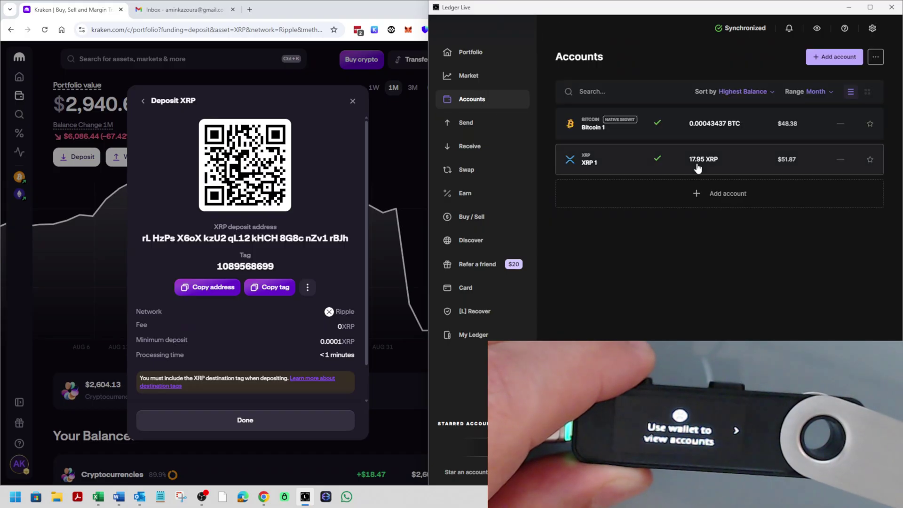
click(643, 165)
scroll(742, 286, down, 1)
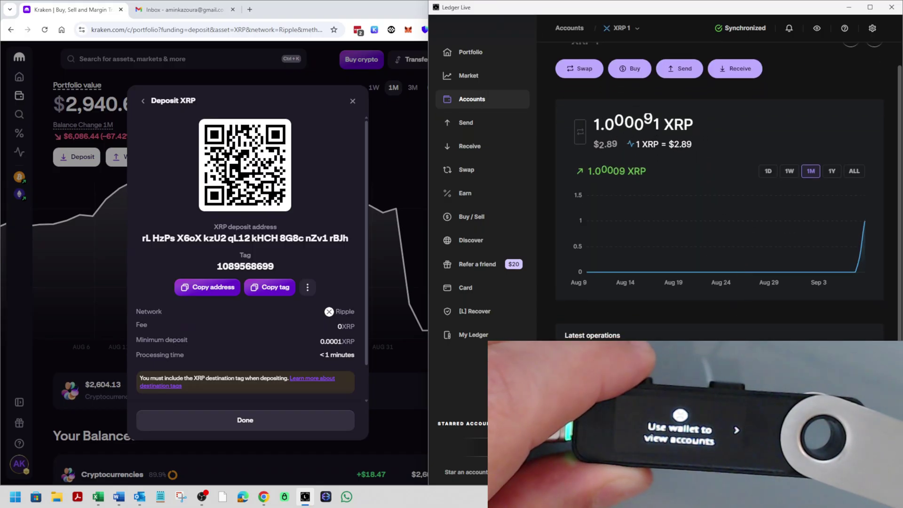